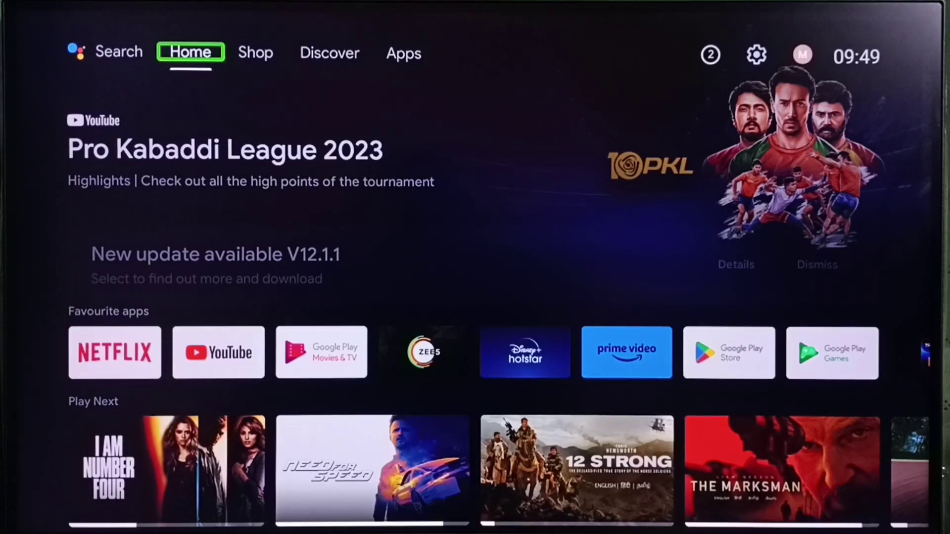
# Move right across the Google TV home tabs toward Discover.
pyautogui.press('Right')
pyautogui.press('Right')
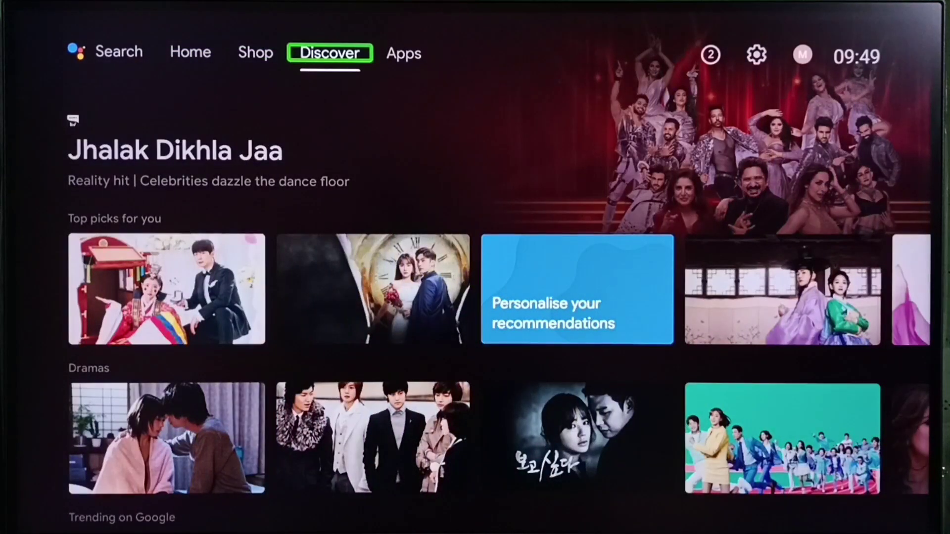
pyautogui.press('Right')
pyautogui.press('Right')
pyautogui.press('Right')
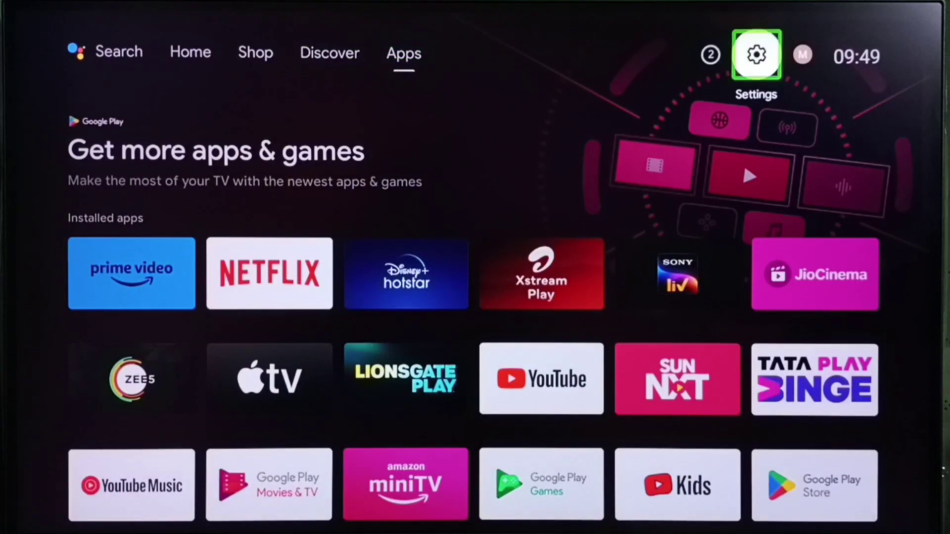
# Open Settings, enter Device Preferences, and scroll down to Google Assistant.
pyautogui.press('Return')
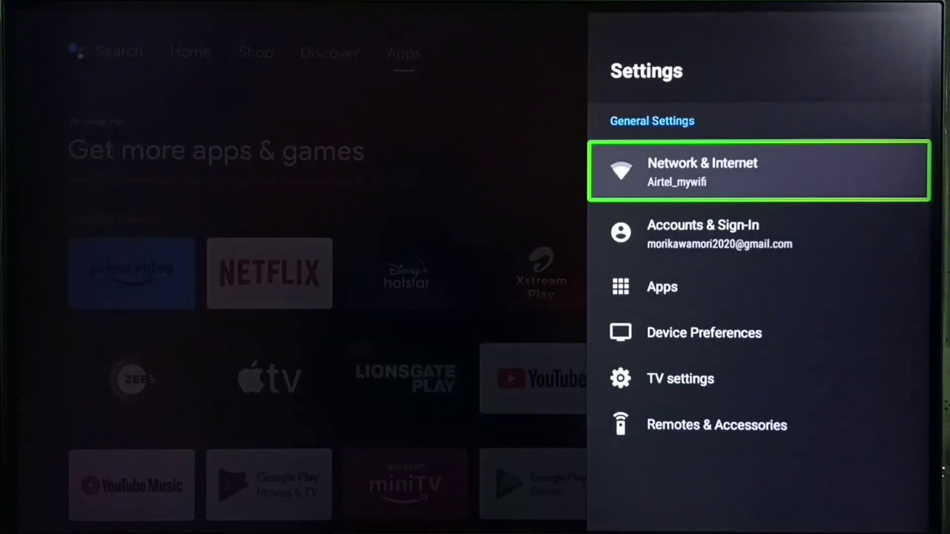
pyautogui.press('Down')
pyautogui.press('Down')
pyautogui.press('Down')
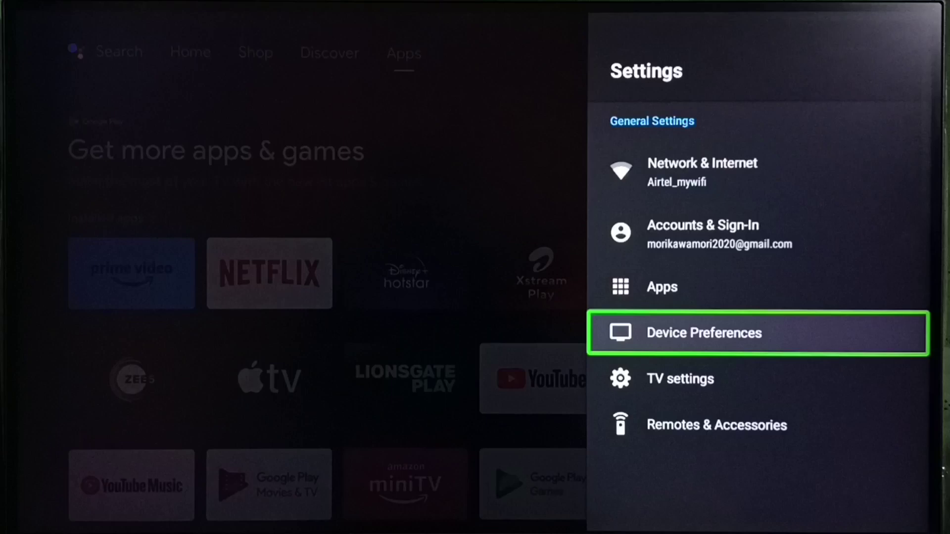
pyautogui.press('Return')
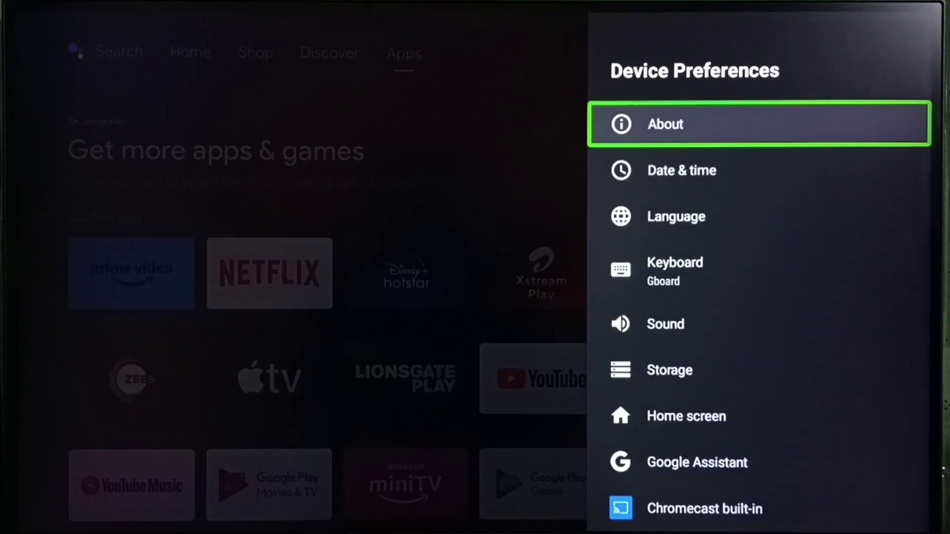
pyautogui.press('Down')
pyautogui.press('Down')
pyautogui.press('Down')
pyautogui.press('Down')
pyautogui.press('Down')
pyautogui.press('Down')
pyautogui.press('Down')
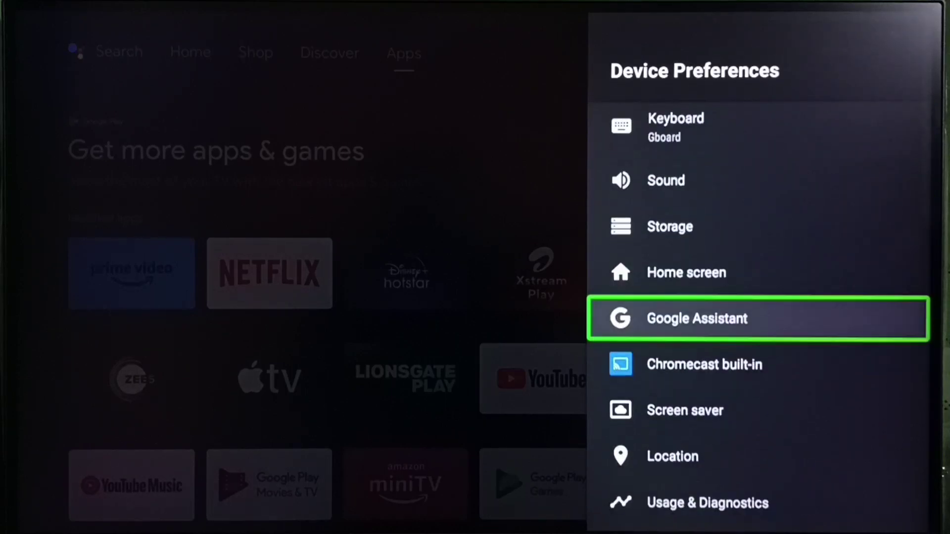
# Open the Google Assistant settings and toggle the Assistant off.
pyautogui.press('Return')
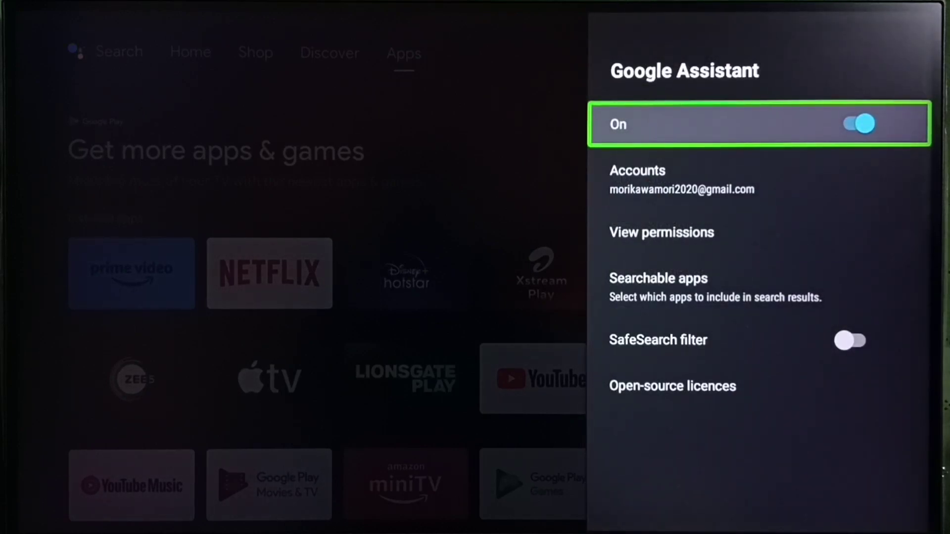
pyautogui.press('Return')
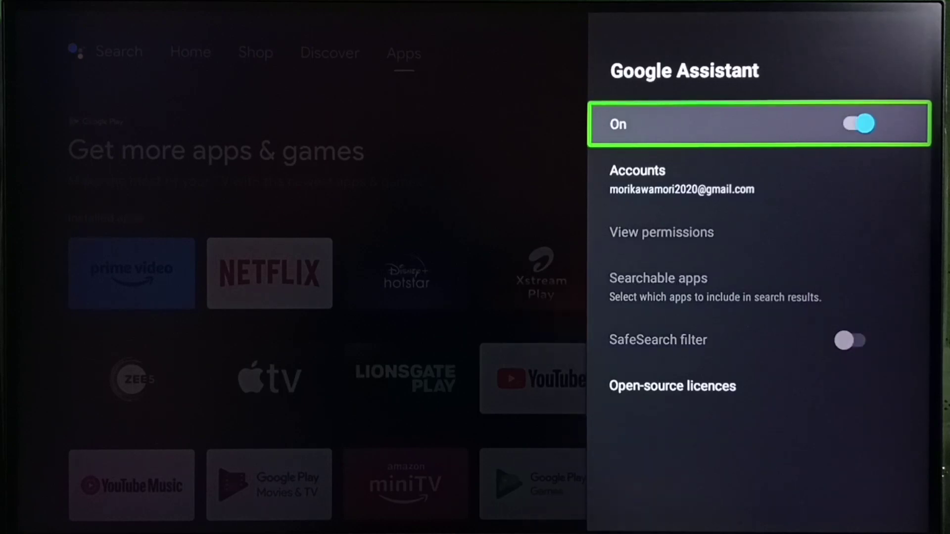
pyautogui.press('Down')
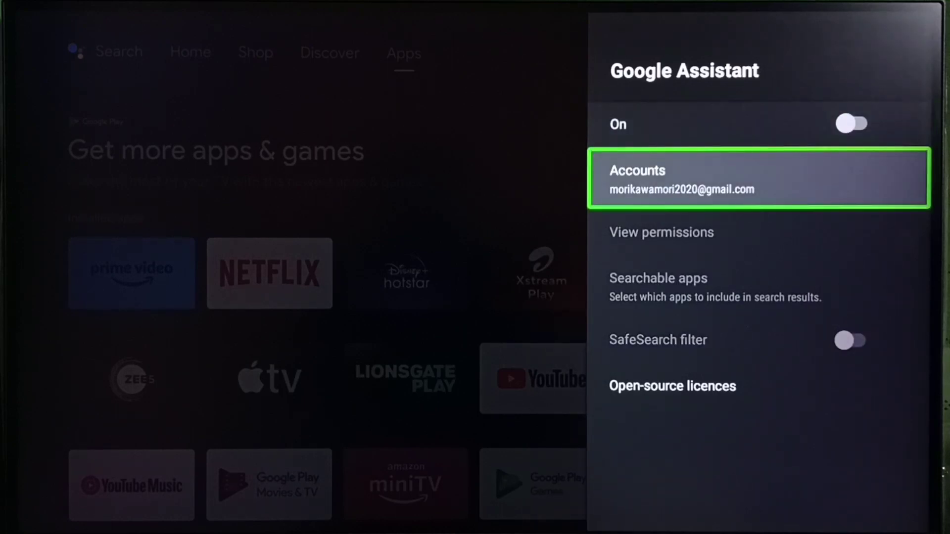
# Toggle the Assistant on and accept the Continue, Allow and Yes setup prompts.
pyautogui.press('Up')
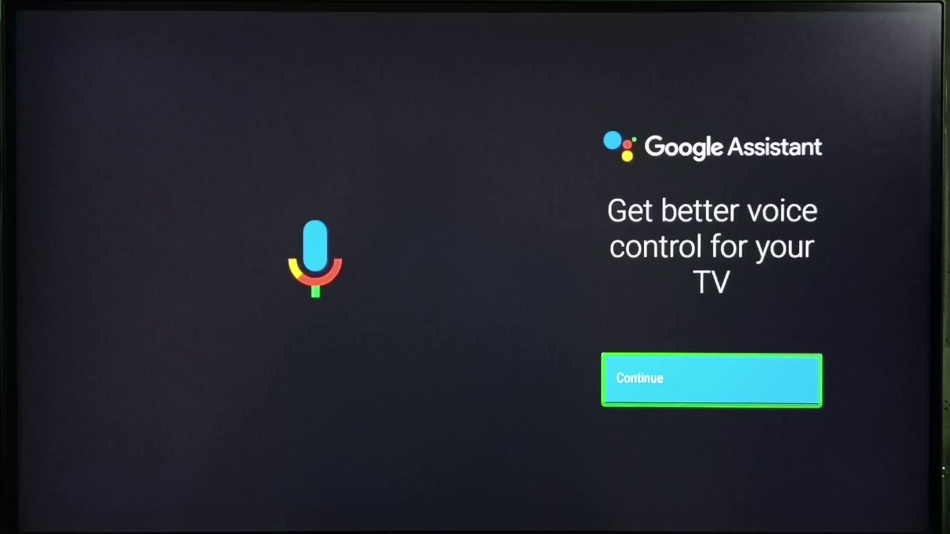
pyautogui.press('Return')
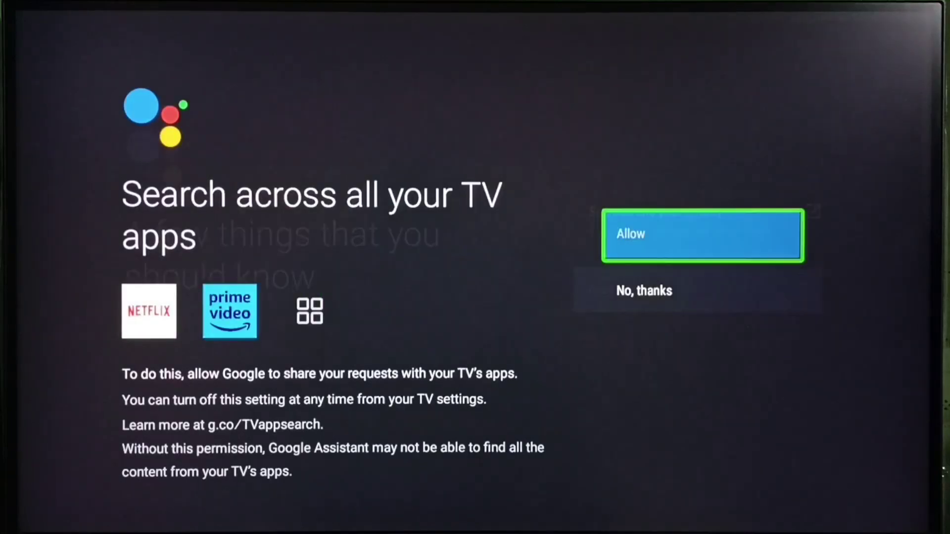
pyautogui.press('Return')
pyautogui.press('Return')
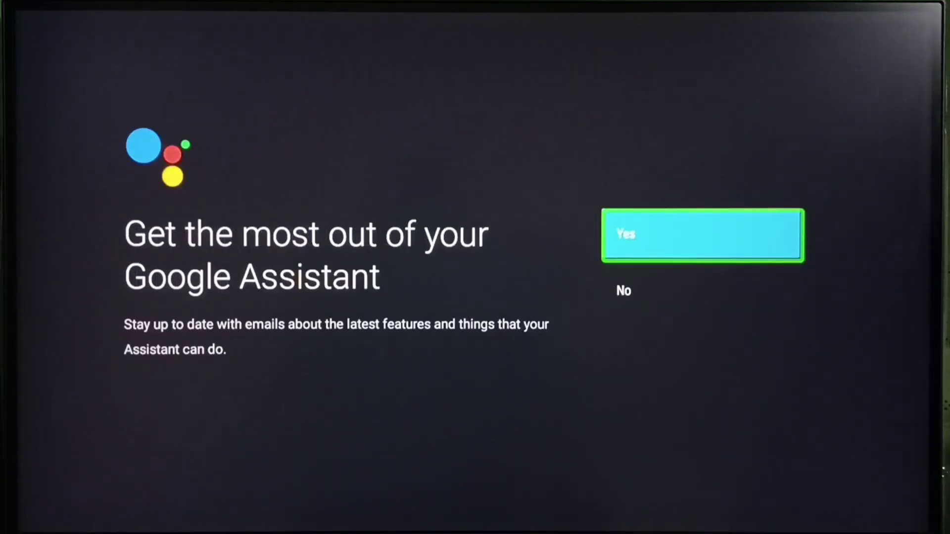
pyautogui.press('Return')
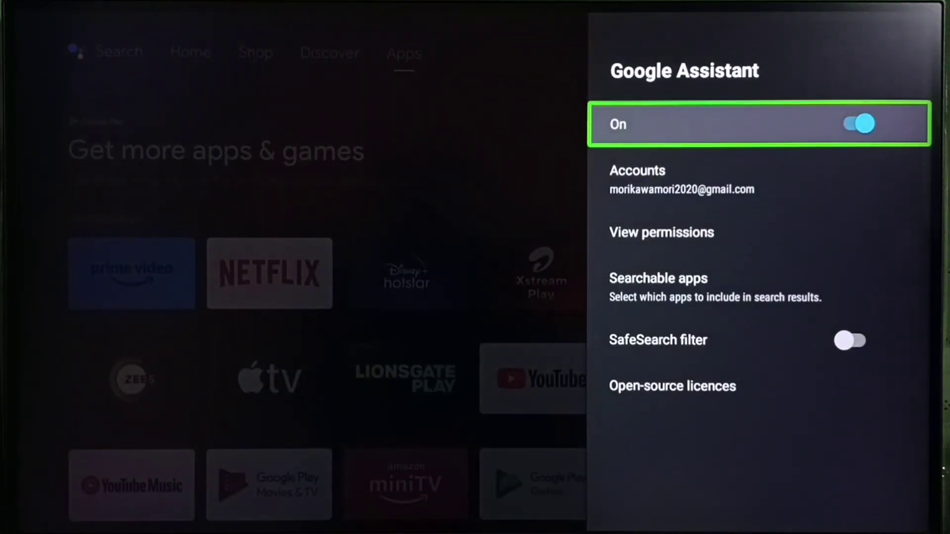
pyautogui.press('Down')
pyautogui.press('Down')
pyautogui.press('Down')
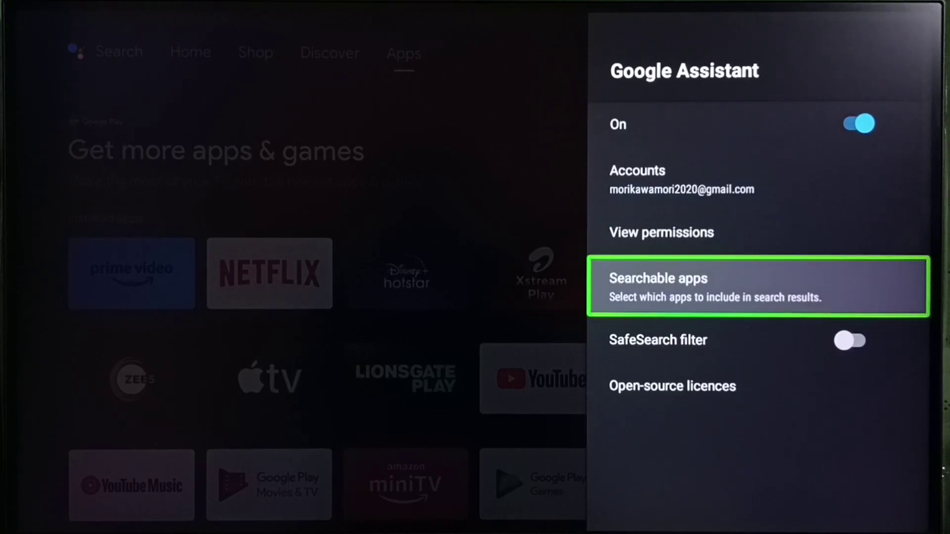
# In Searchable apps, toggle Netflix off and back on so it stays included.
pyautogui.press('Return')
pyautogui.press('Down')
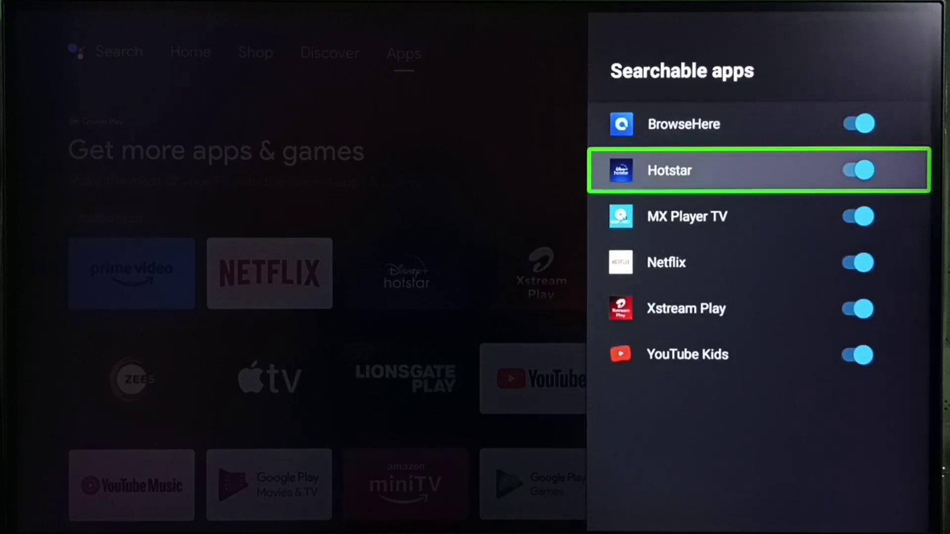
pyautogui.press('Down')
pyautogui.press('Down')
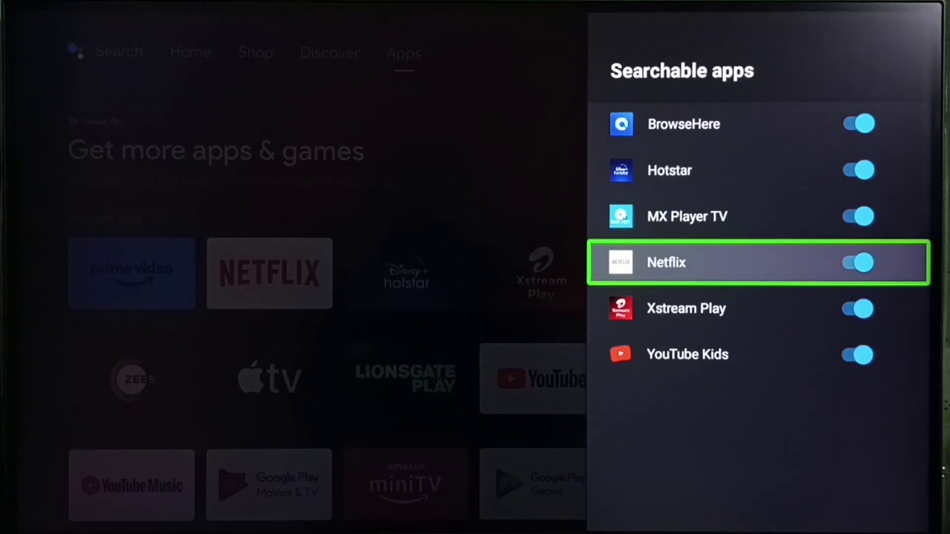
pyautogui.press('Return')
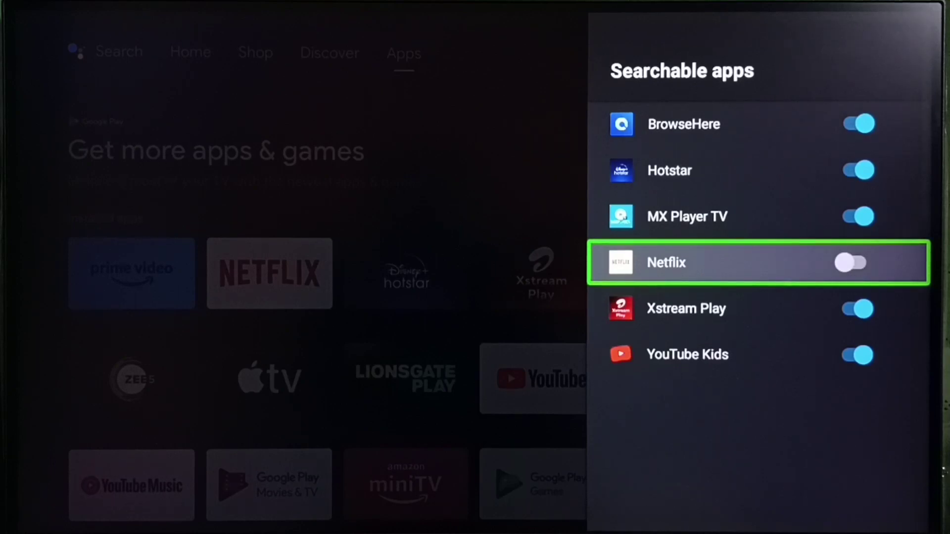
pyautogui.press('Return')
pyautogui.press('Return')
pyautogui.press('Return')
# Check the Hotstar and Xstream Play toggles, then close the searchable apps list.
pyautogui.press('Up')
pyautogui.press('Up')
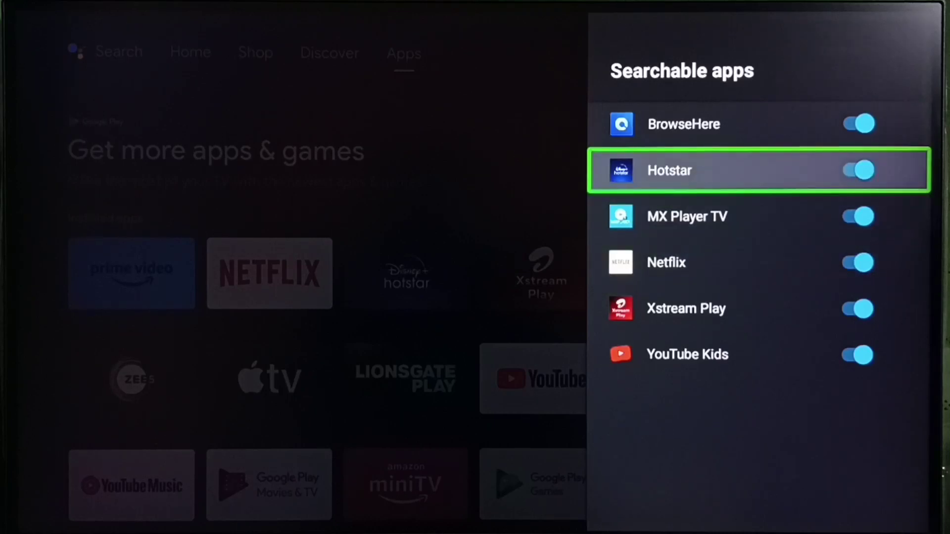
pyautogui.press('Down')
pyautogui.press('Down')
pyautogui.press('Down')
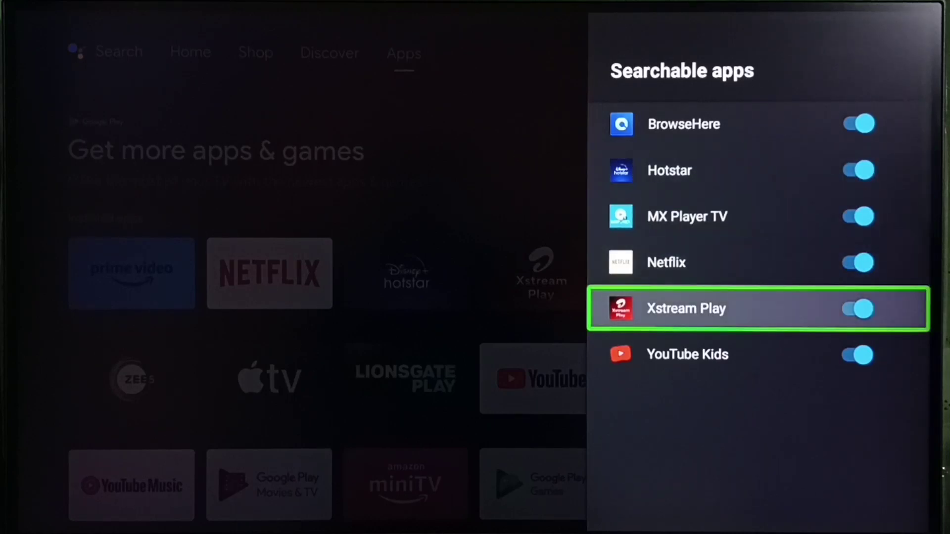
pyautogui.press('Up')
pyautogui.press('Up')
pyautogui.press('Up')
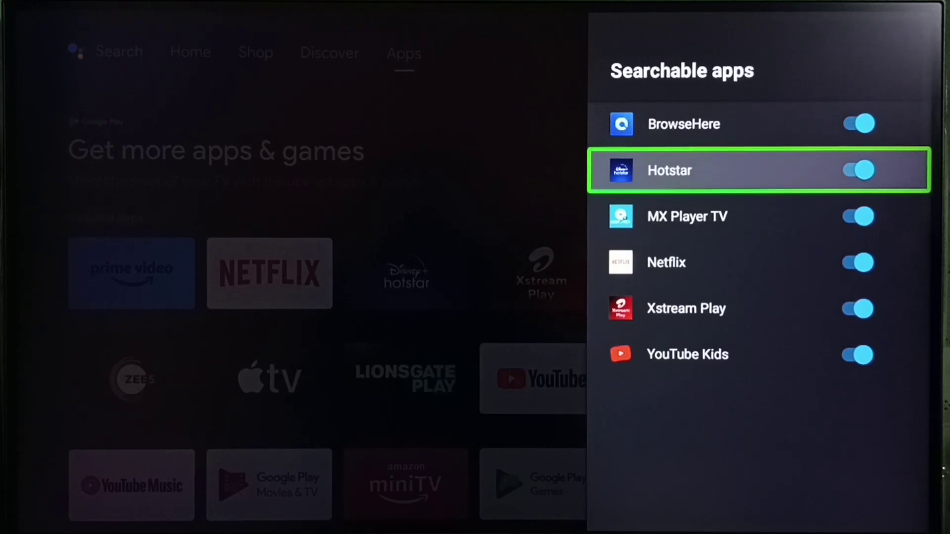
pyautogui.press('Escape')
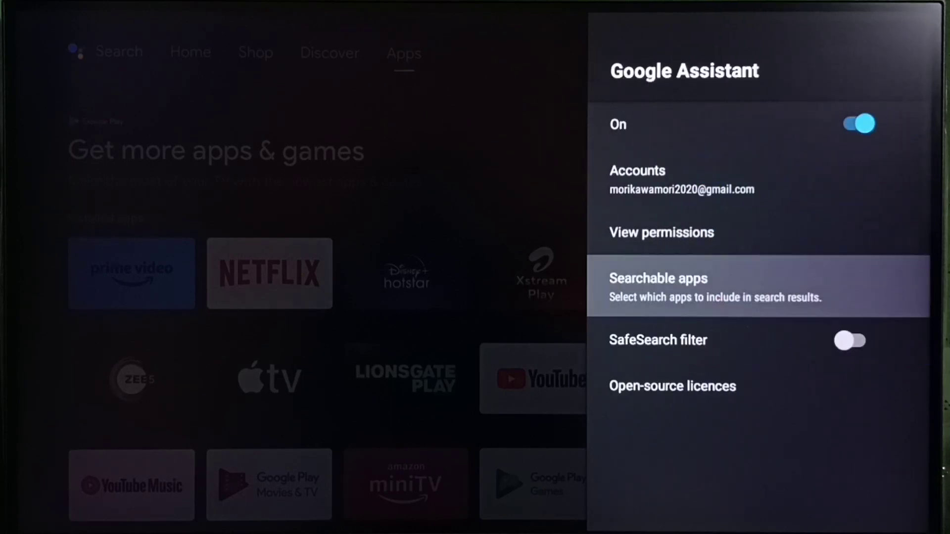